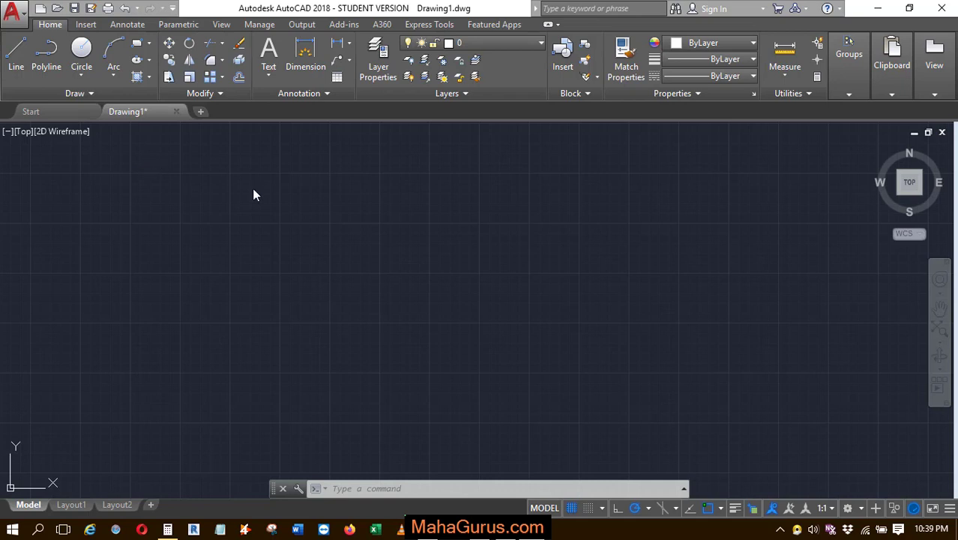
Draw a circle of radius 50
click(83, 25)
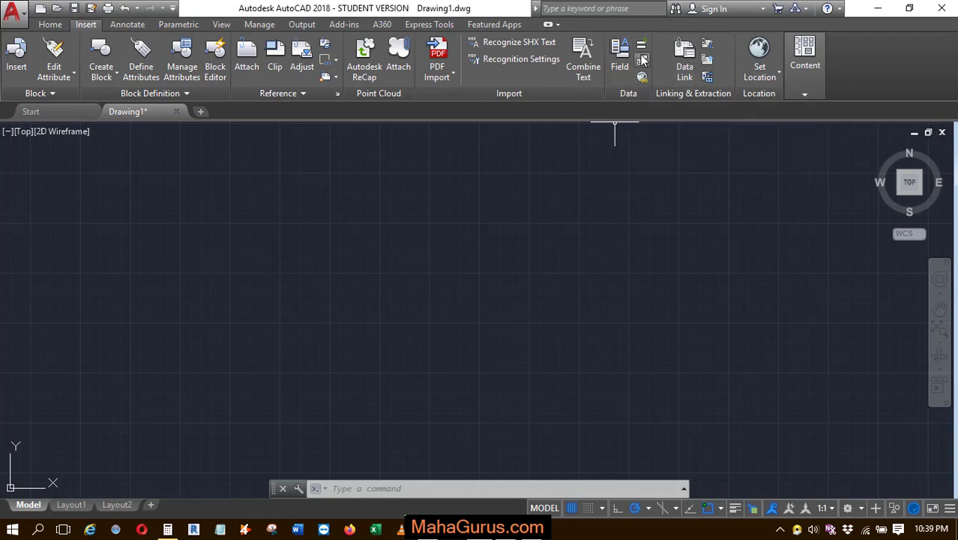
click(474, 250)
click(263, 255)
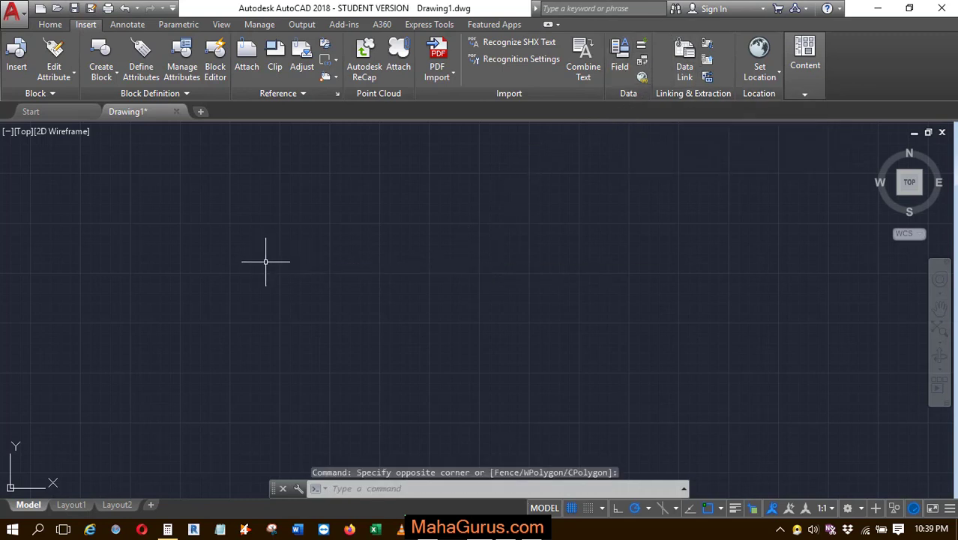
text(c)
key(Return)
click(238, 278)
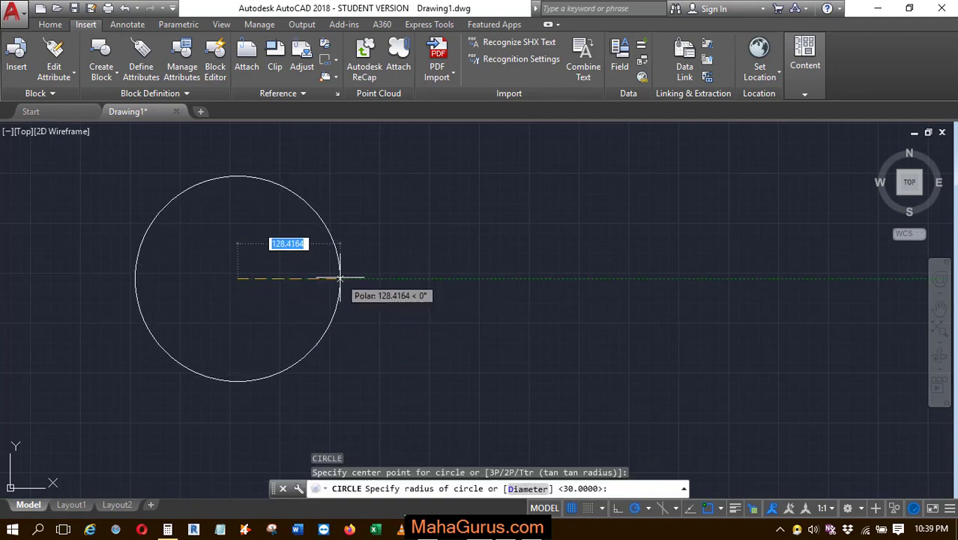
text(50)
key(Return)
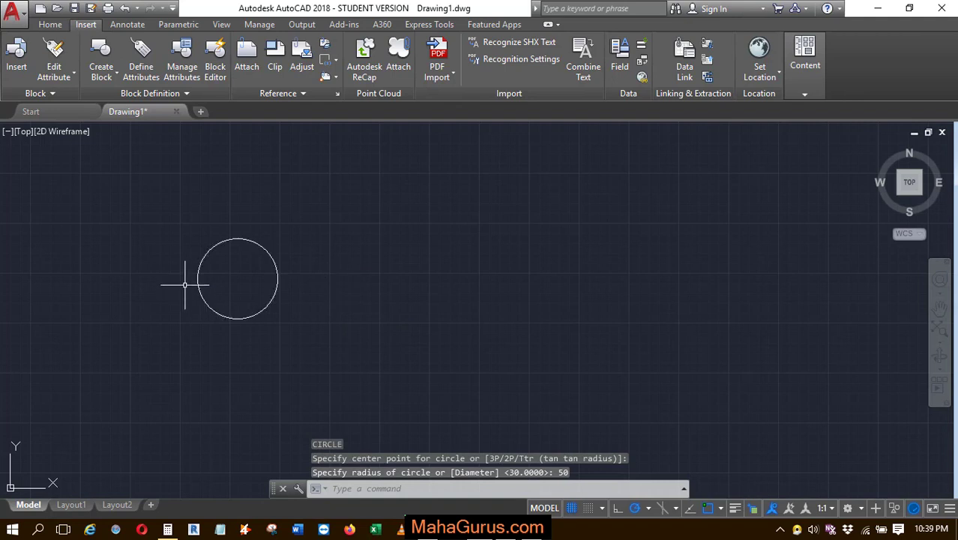
Draw a 100-unit horizontal line to the right of the circle
scroll(187, 284, up, 2)
key(Return)
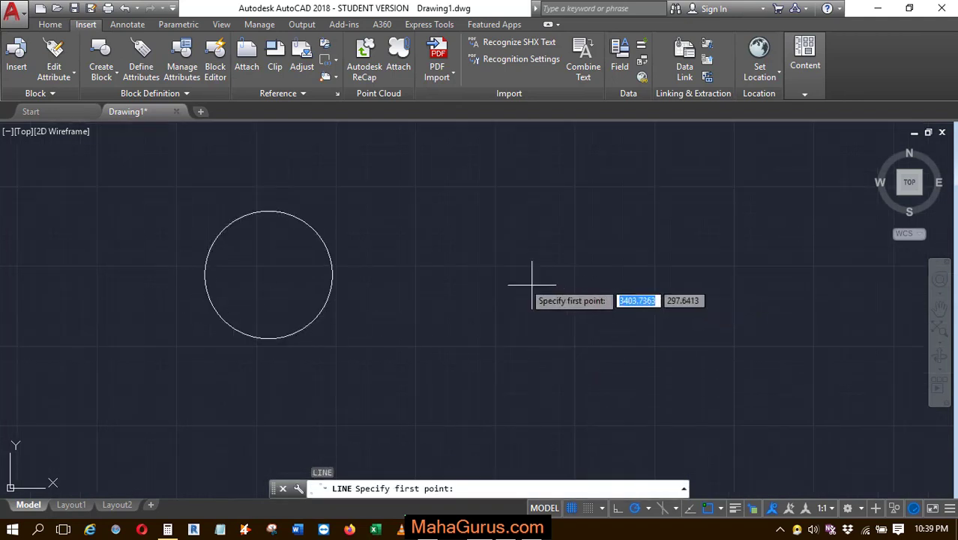
click(506, 277)
text(100)
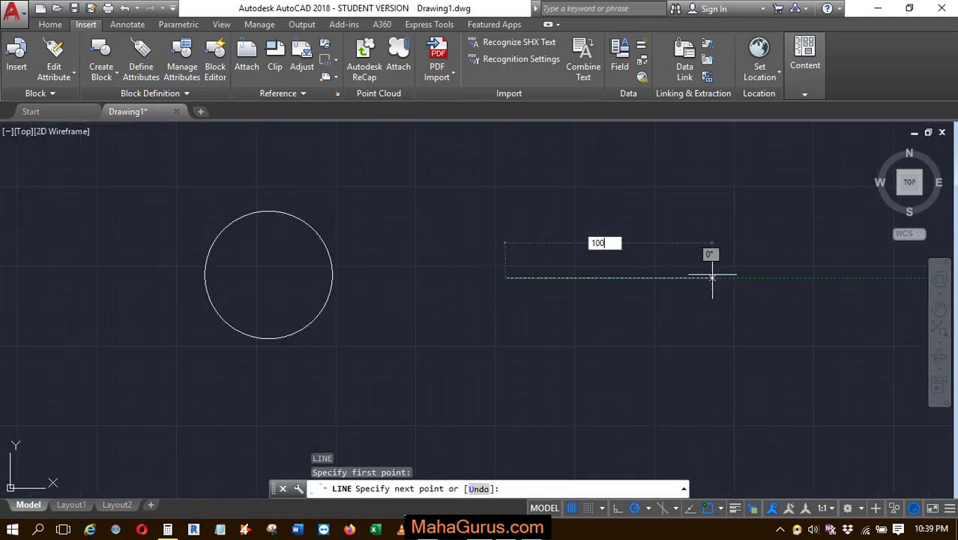
key(Return)
key(Return)
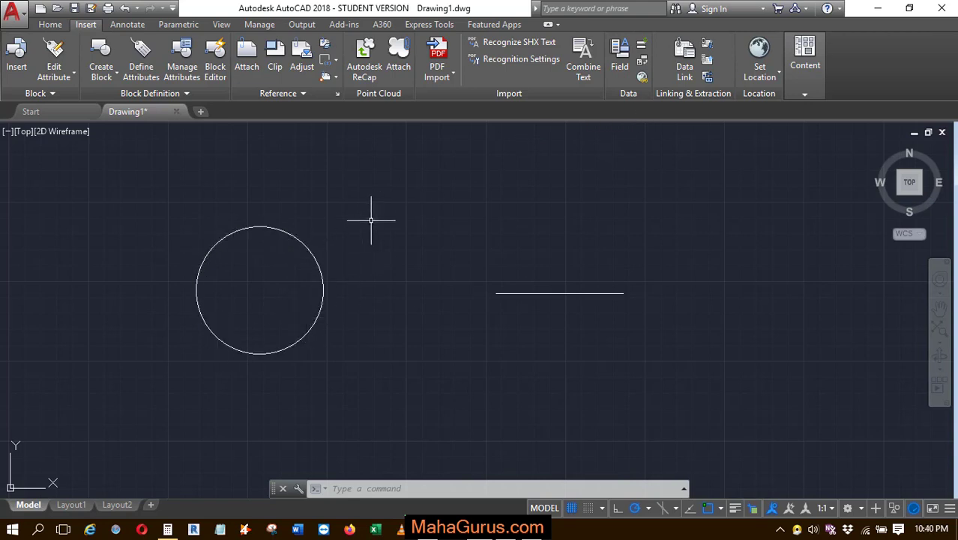
Start an Objects > Object field and pick the circle as its source
click(611, 72)
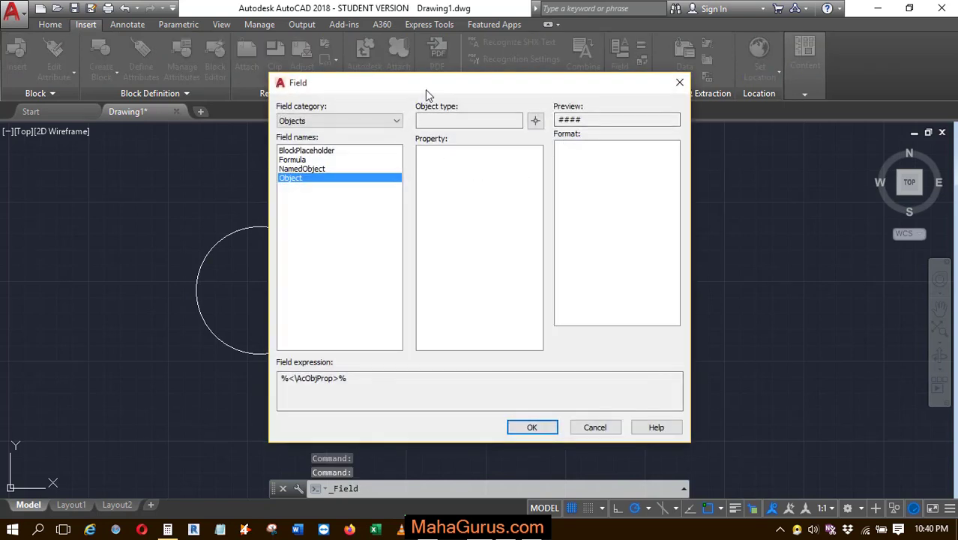
drag(425, 89, 453, 88)
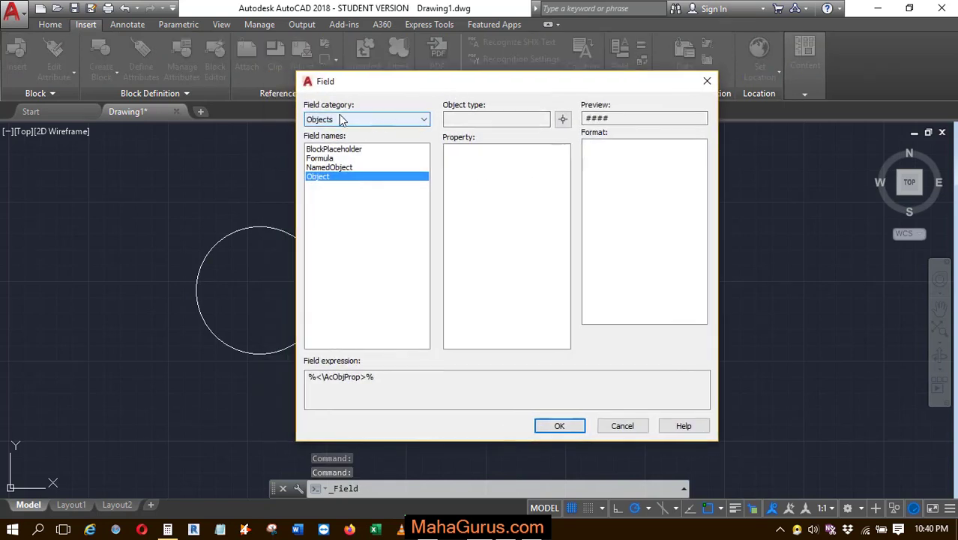
click(414, 120)
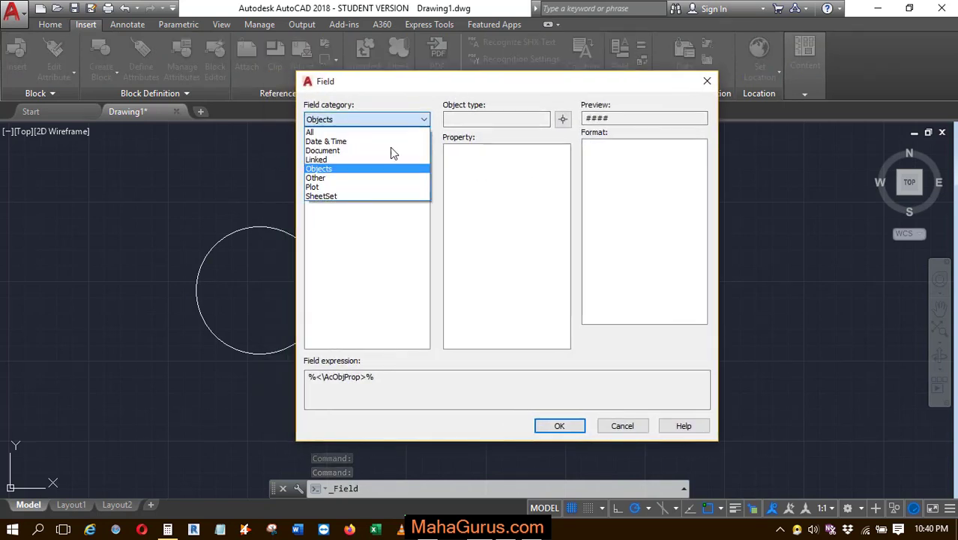
click(363, 175)
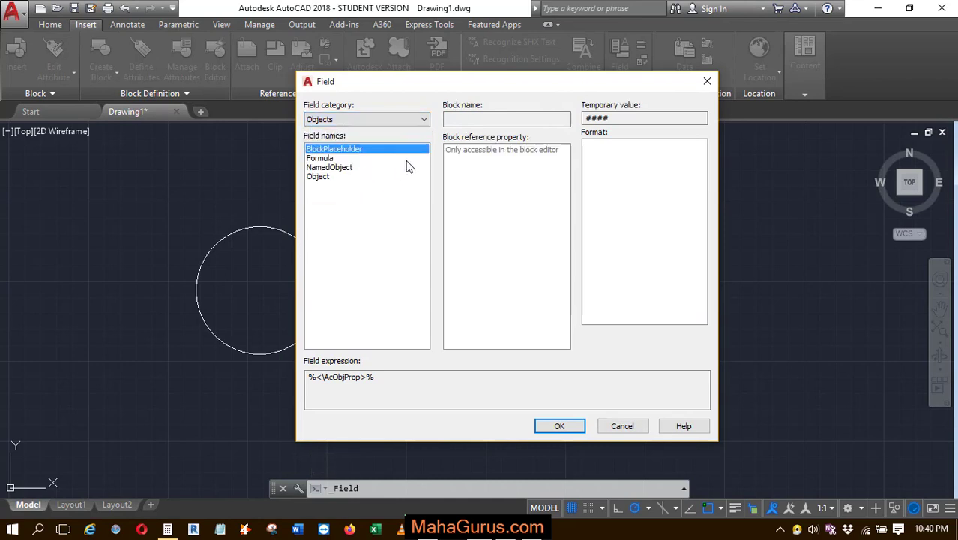
click(330, 177)
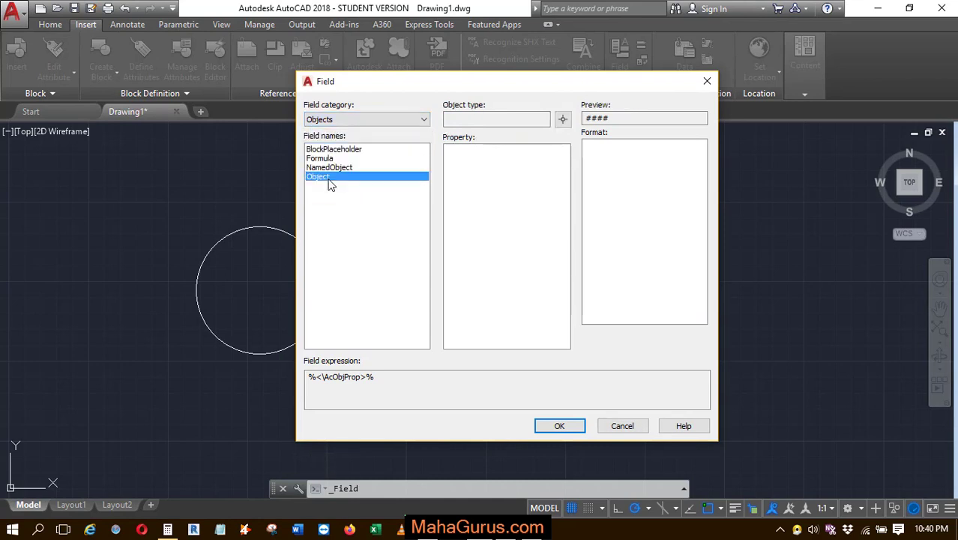
click(516, 118)
click(561, 119)
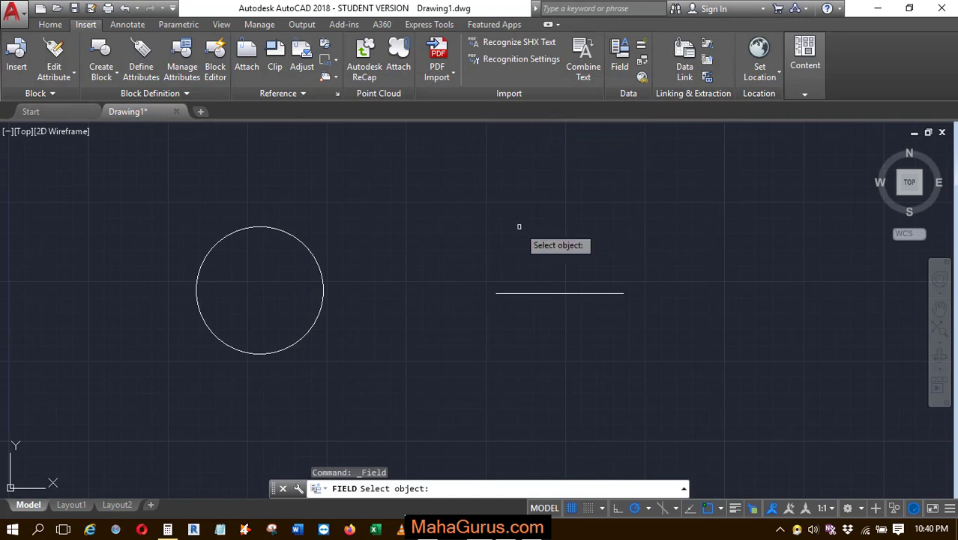
click(309, 248)
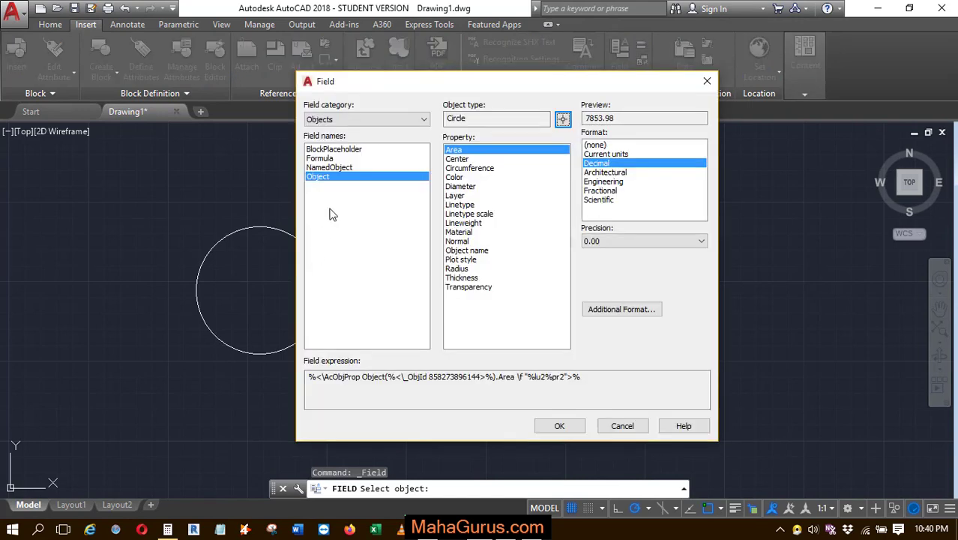
Set the field to the circle's Diameter in Decimal format with 0.00 precision
click(465, 231)
click(480, 170)
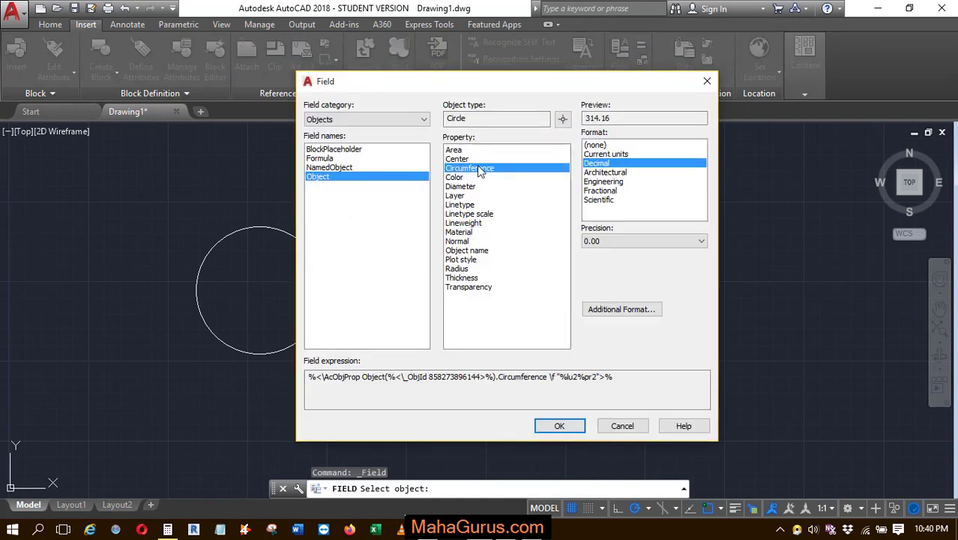
click(480, 195)
click(472, 223)
click(478, 268)
click(470, 287)
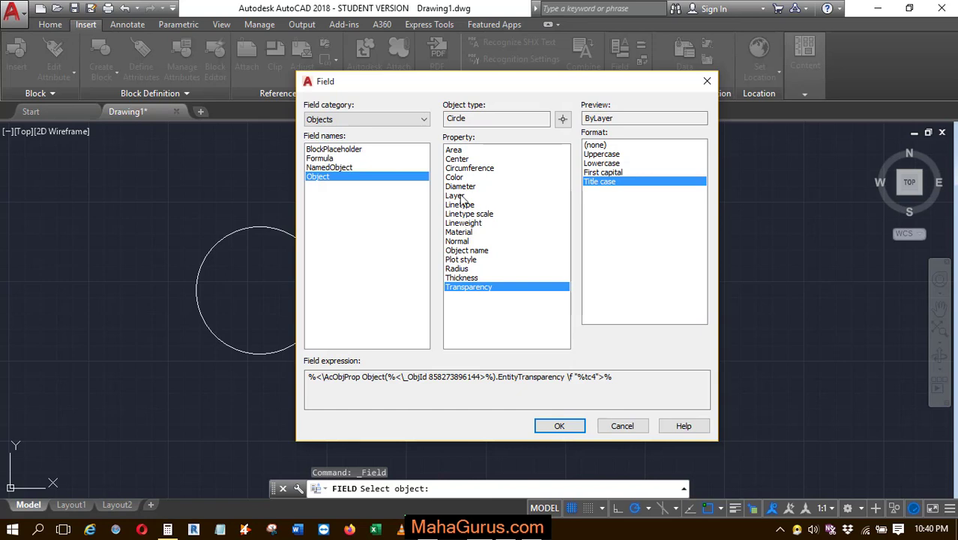
click(471, 186)
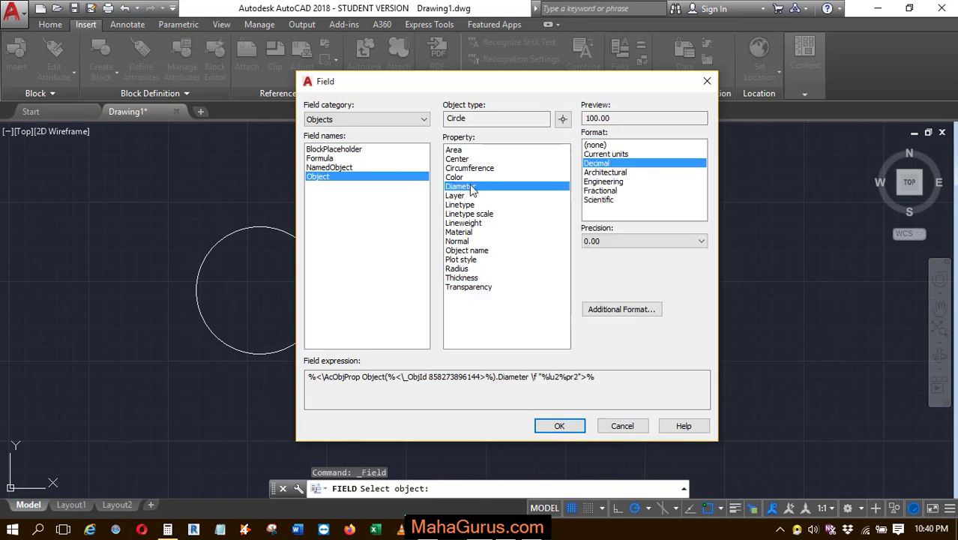
click(593, 172)
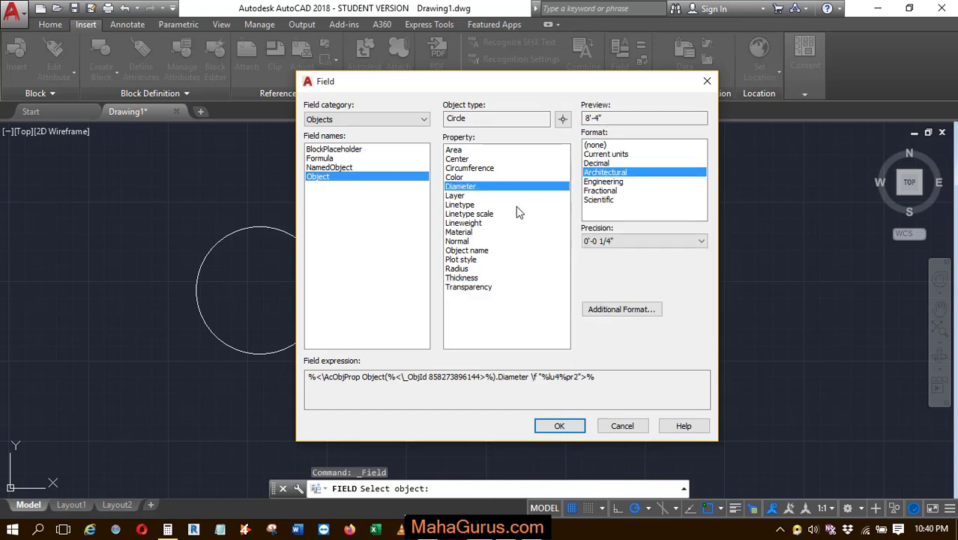
click(625, 162)
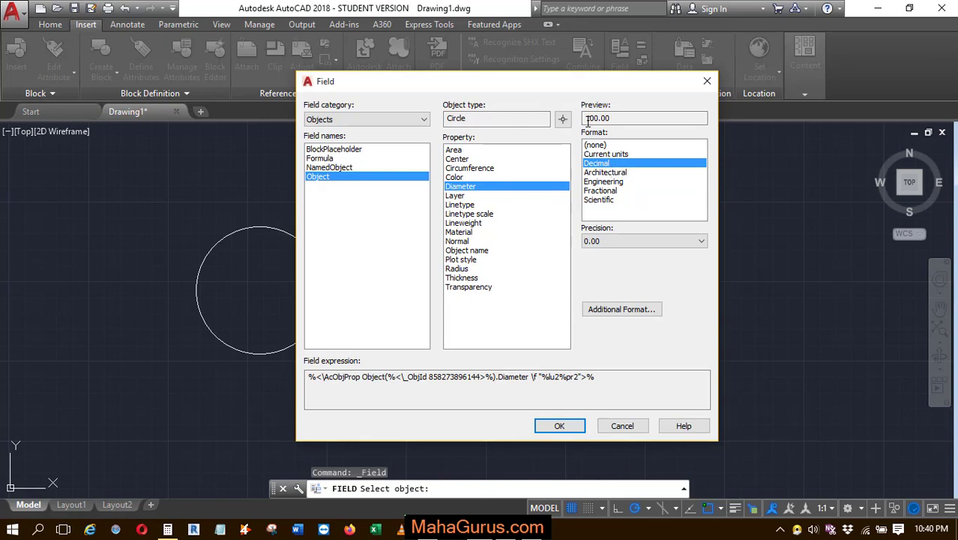
click(613, 172)
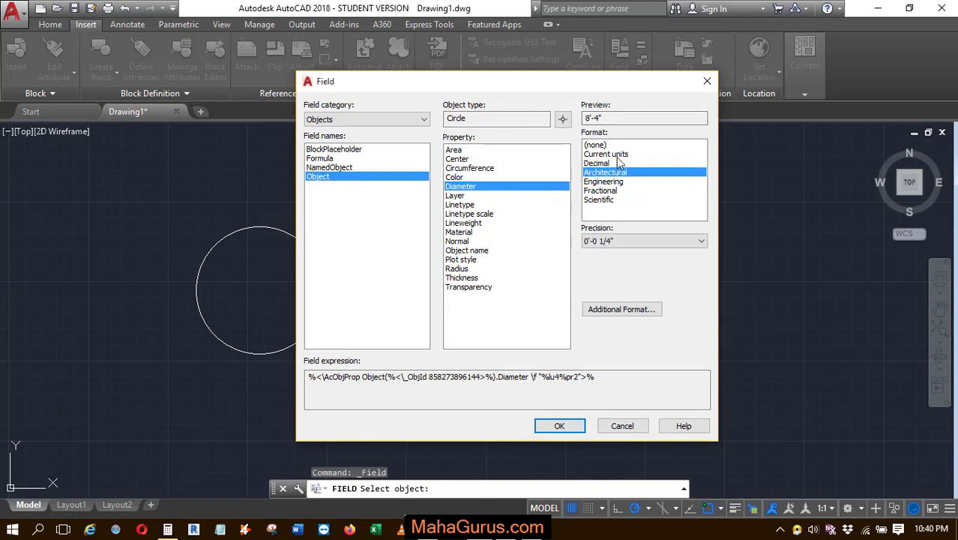
click(621, 241)
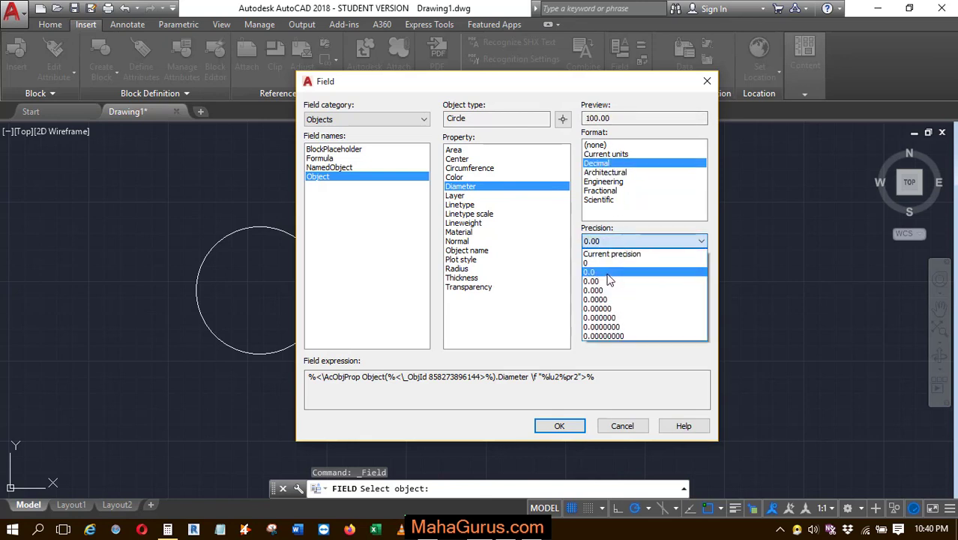
click(602, 244)
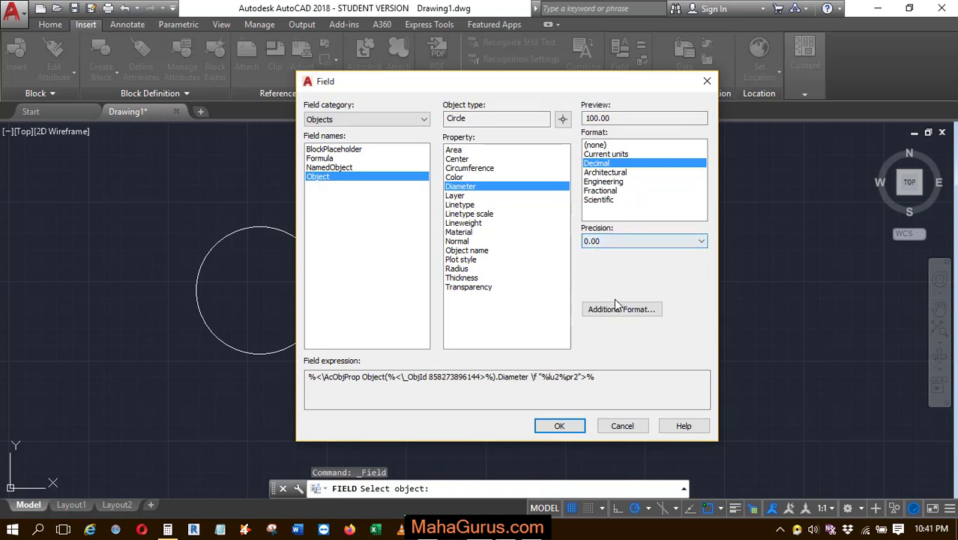
Place the diameter field, centre-justified, inside the circle
click(559, 426)
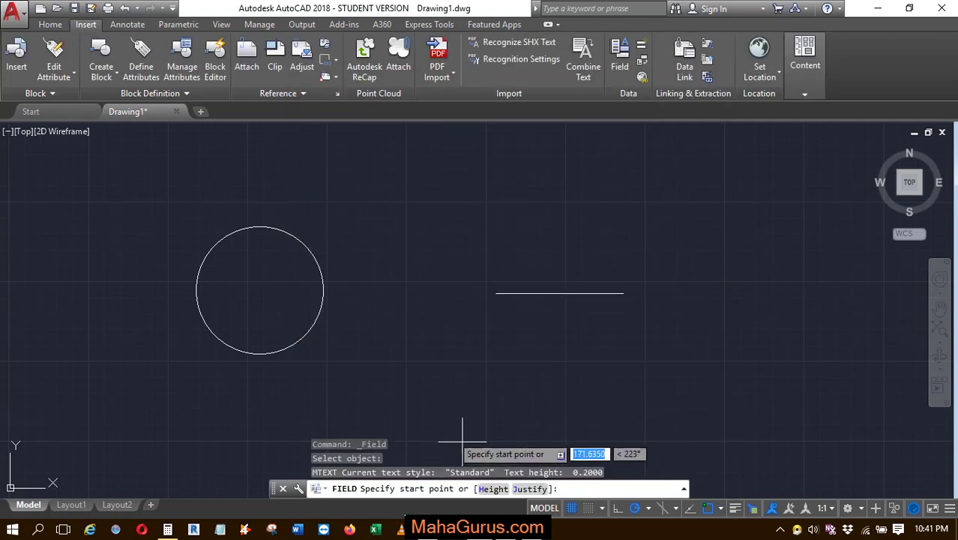
scroll(169, 279, up, 2)
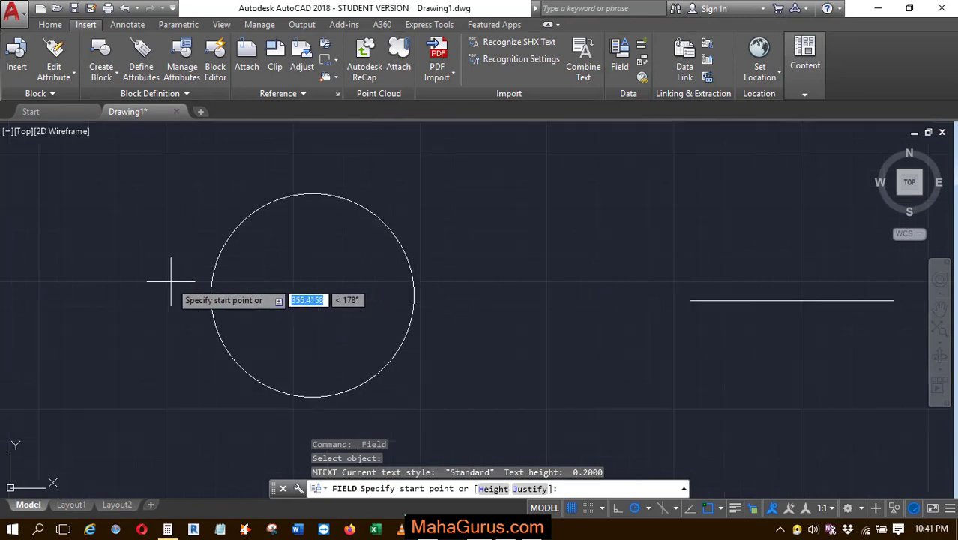
click(530, 488)
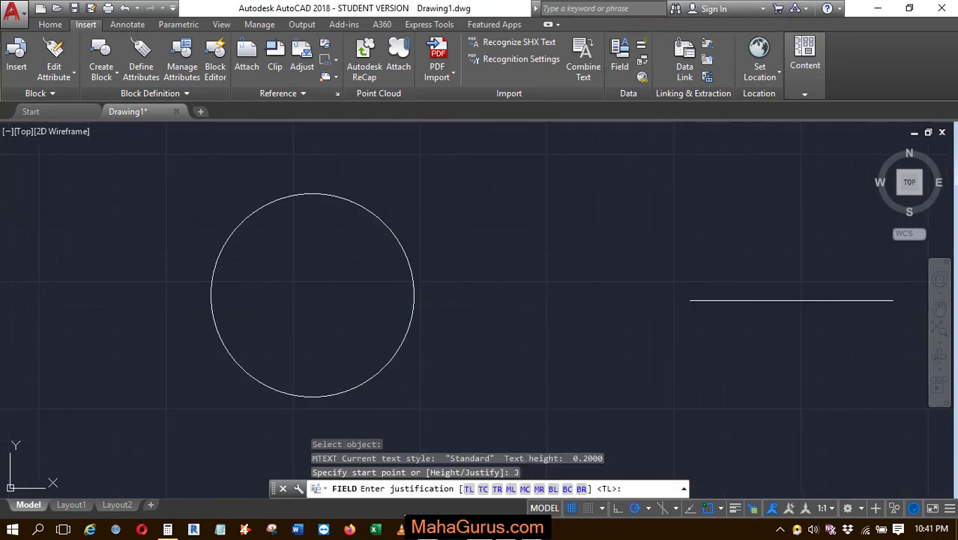
click(524, 489)
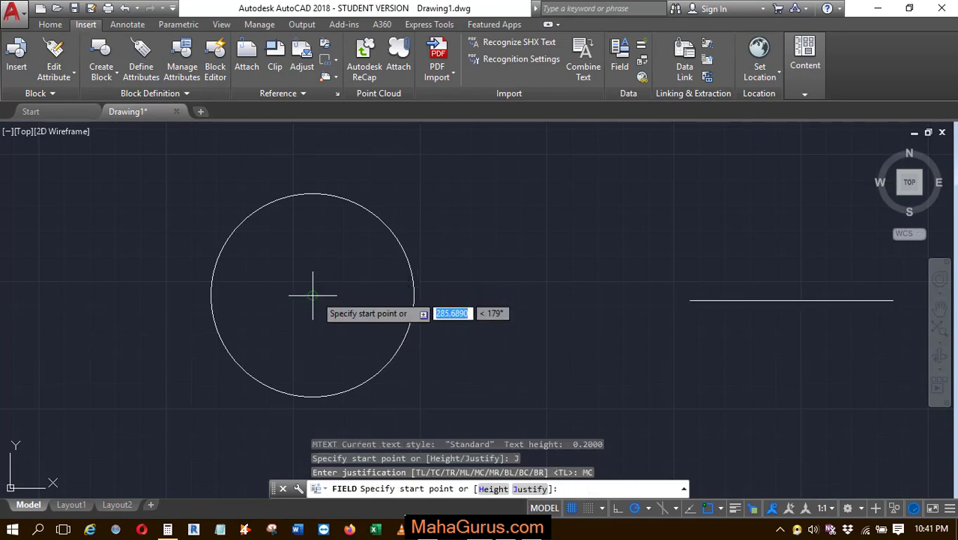
key(Escape)
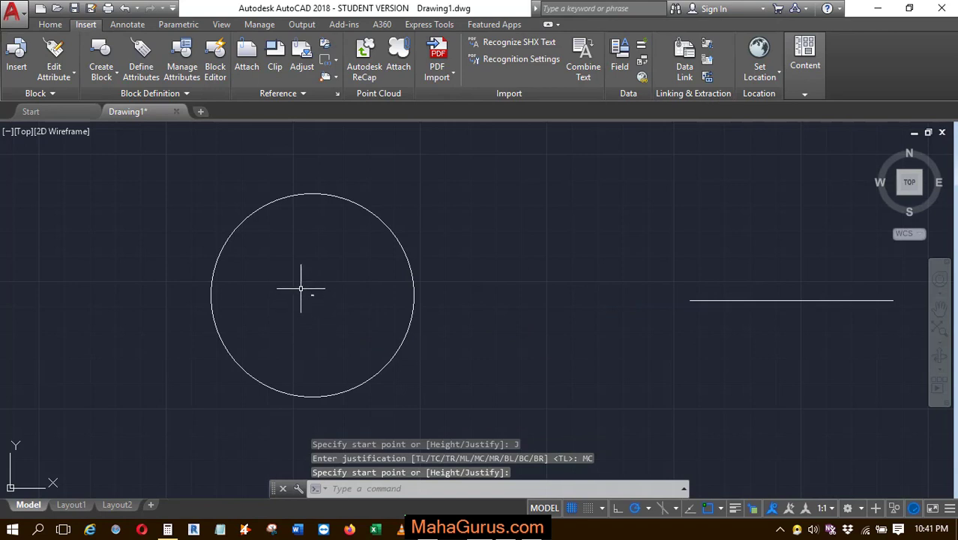
scroll(311, 292, up, 2)
scroll(310, 292, up, 3)
scroll(342, 325, up, 2)
scroll(304, 306, up, 3)
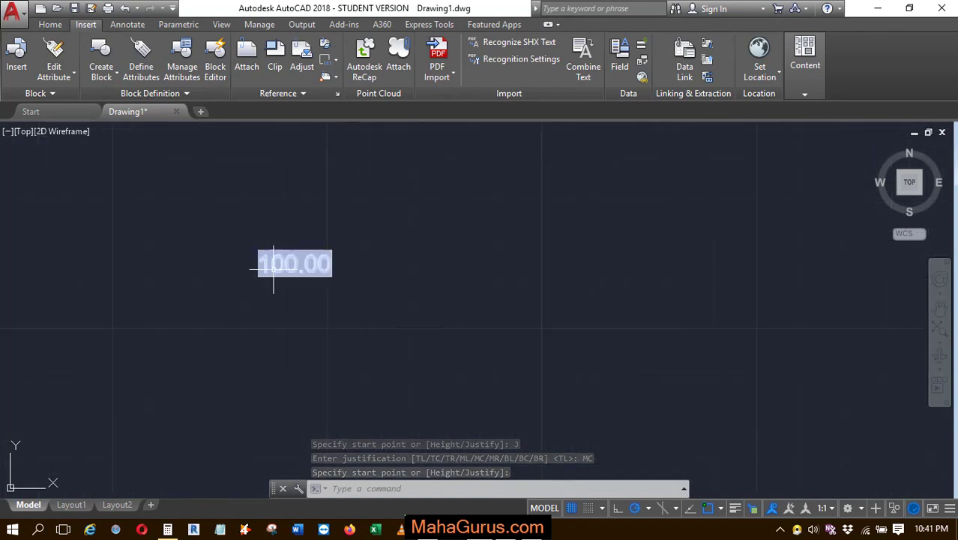
scroll(298, 274, up, 2)
key(Escape)
Set the 100.00 diameter label's text height to 10
click(298, 275)
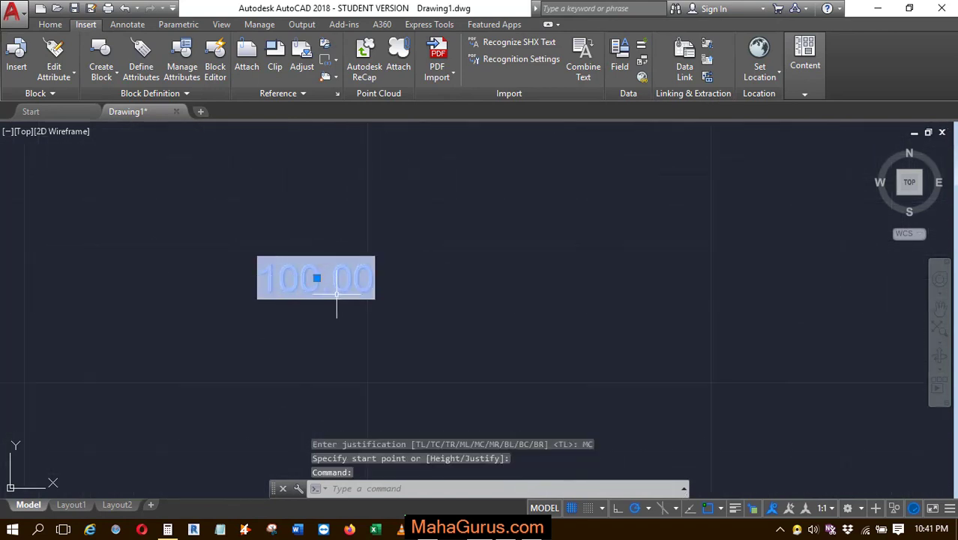
scroll(443, 304, down, 3)
scroll(487, 311, down, 2)
scroll(396, 294, up, 3)
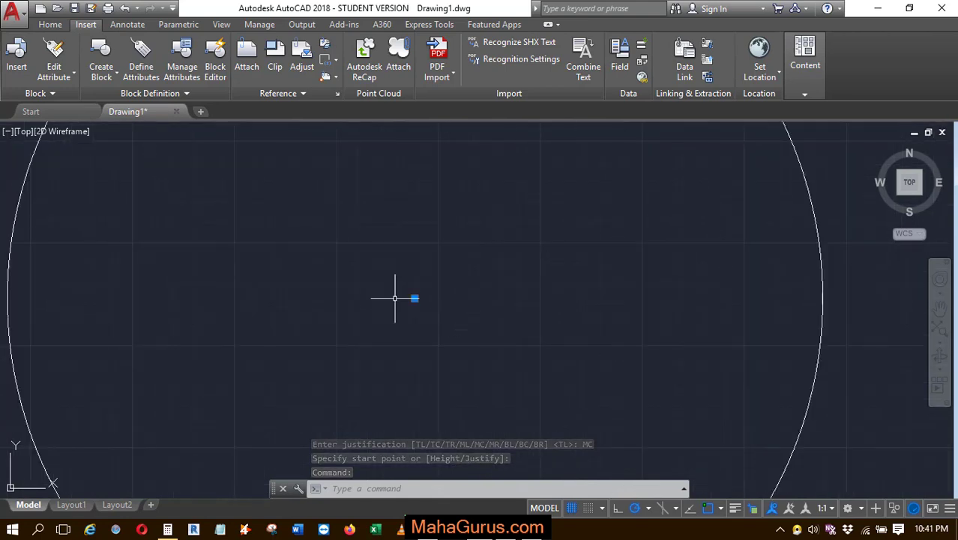
scroll(405, 296, up, 3)
double_click(679, 322)
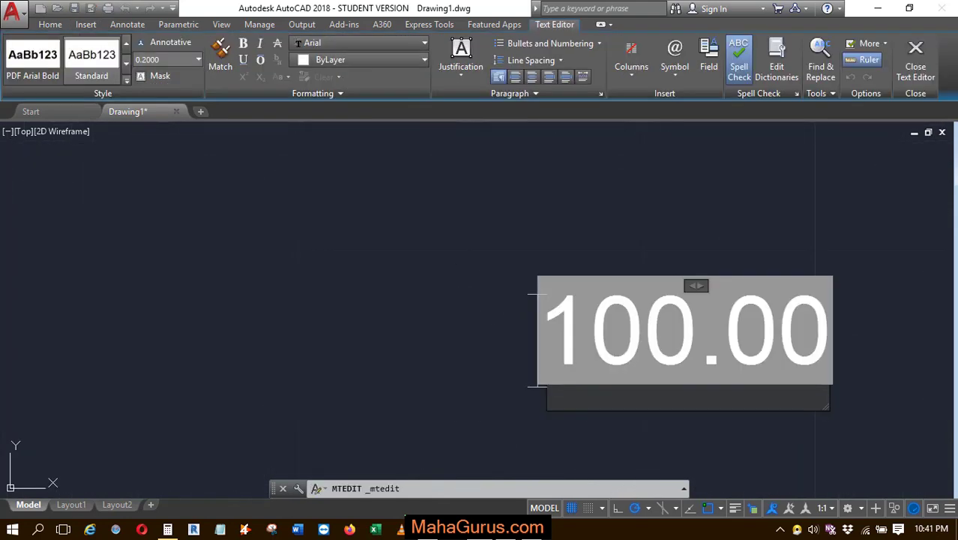
key(ctrl+a)
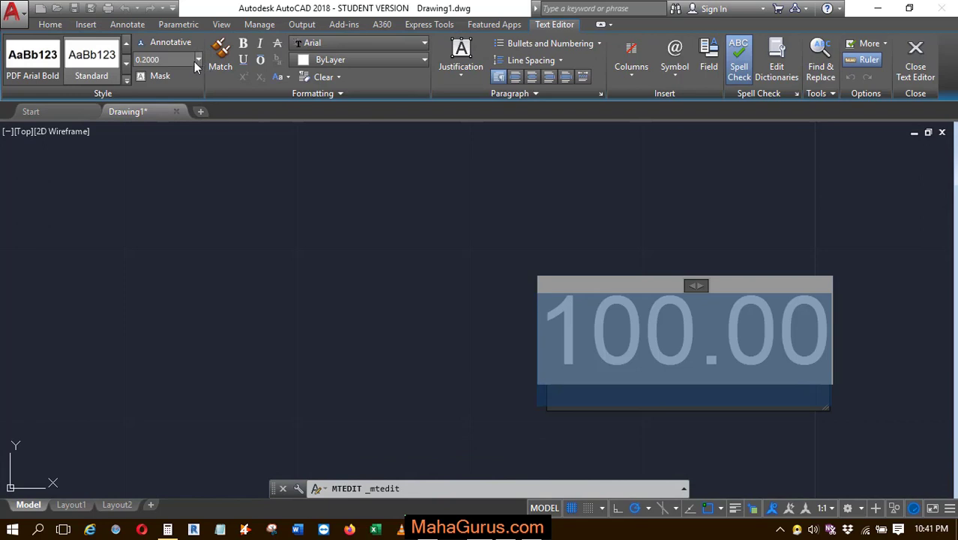
click(198, 58)
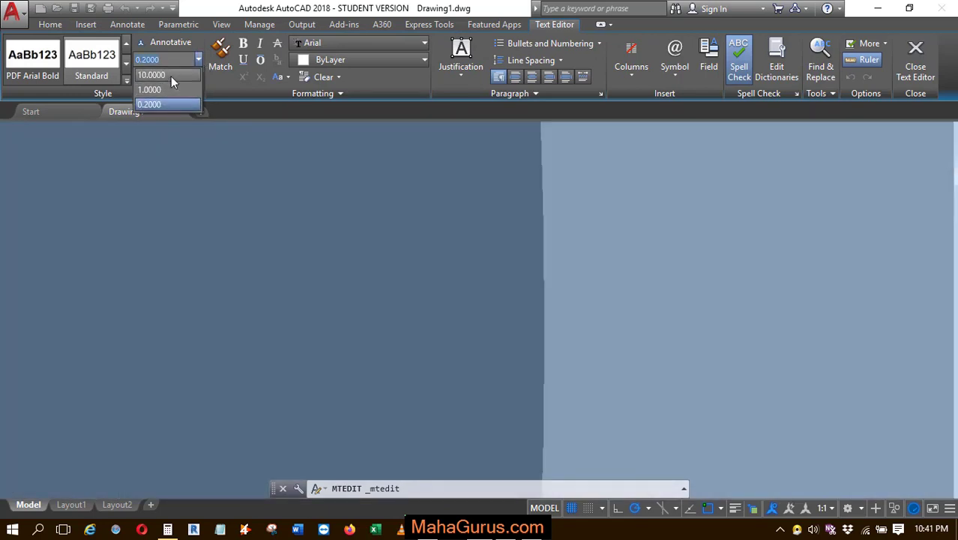
click(171, 75)
click(193, 150)
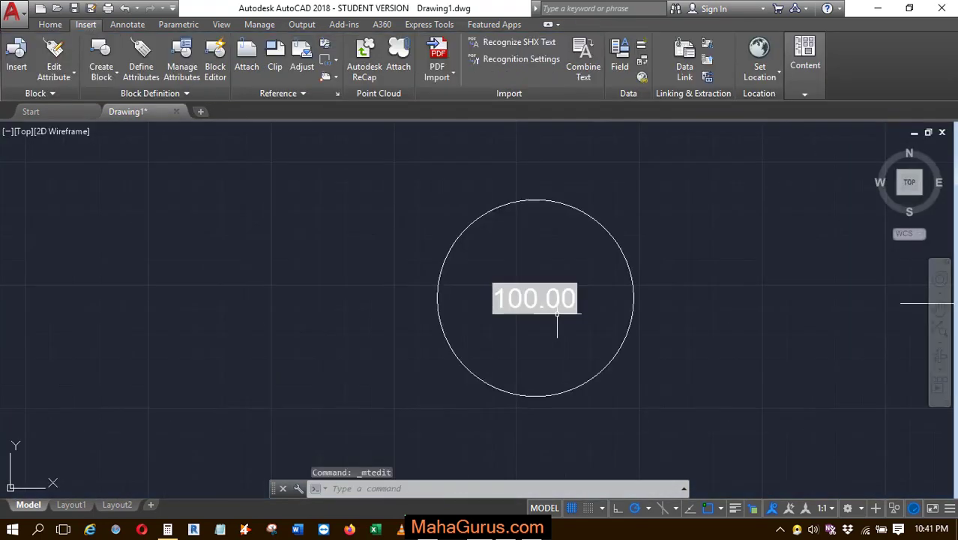
Enlarge the circle by stretching its right quadrant grip 100 units
drag(524, 268, 616, 271)
scroll(616, 272, up, 2)
click(620, 305)
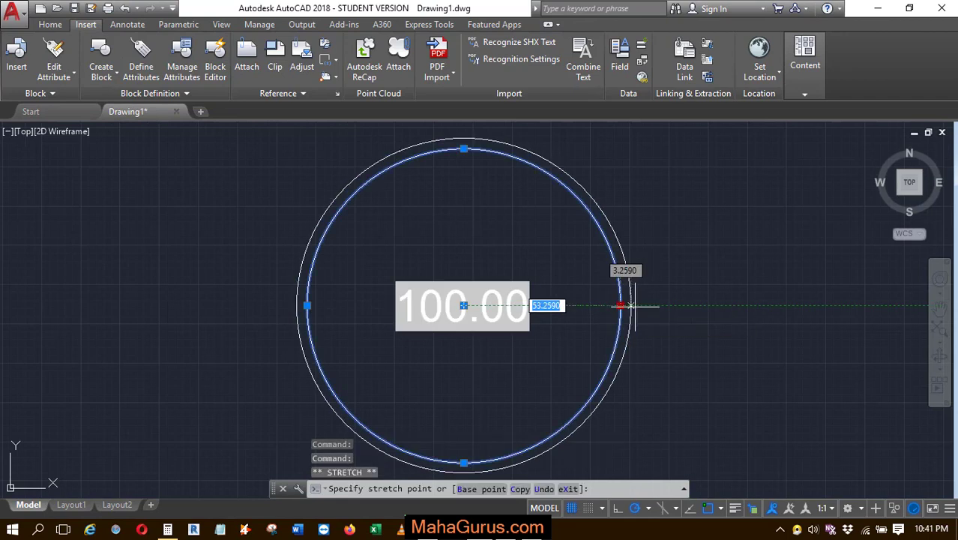
text(20)
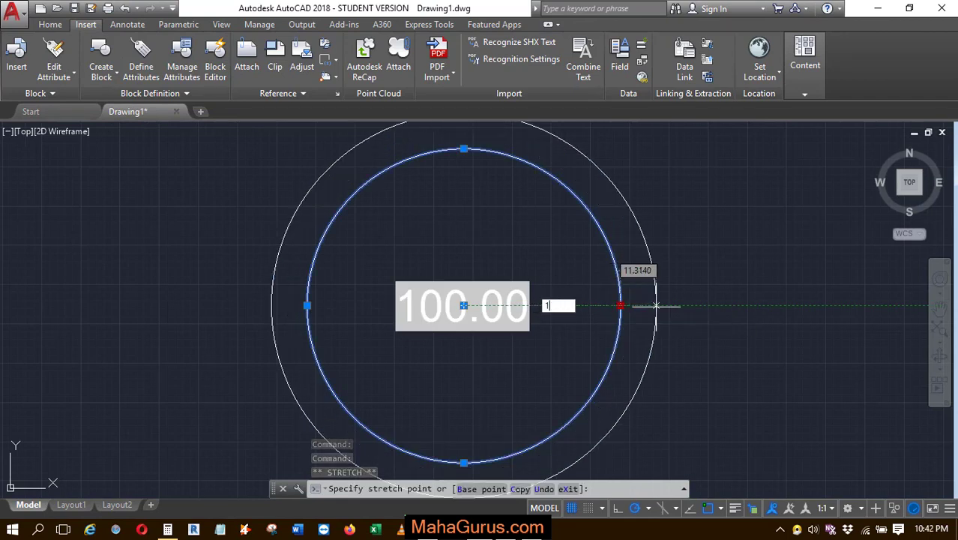
key(Return)
scroll(345, 383, down, 2)
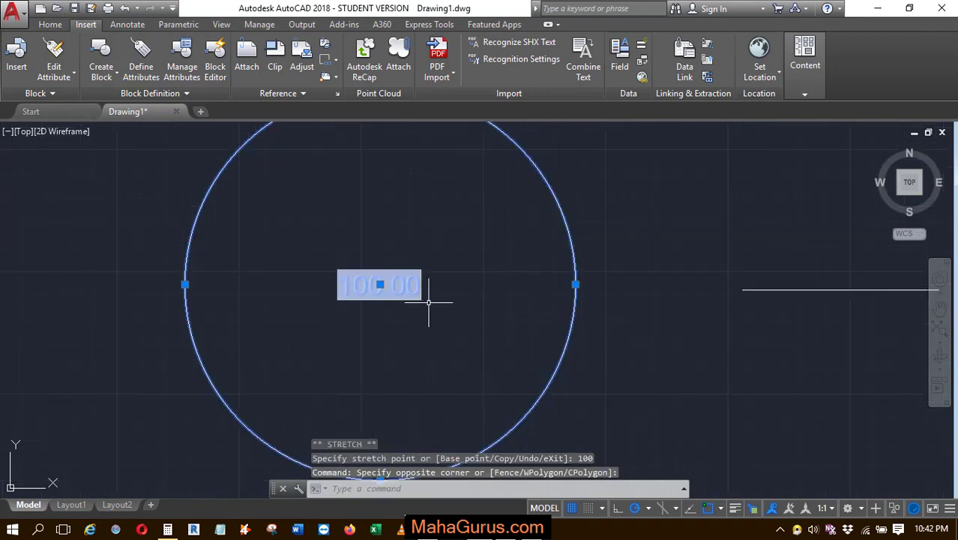
key(Escape)
key(Escape)
scroll(413, 311, down, 4)
scroll(456, 315, up, 2)
text(r)
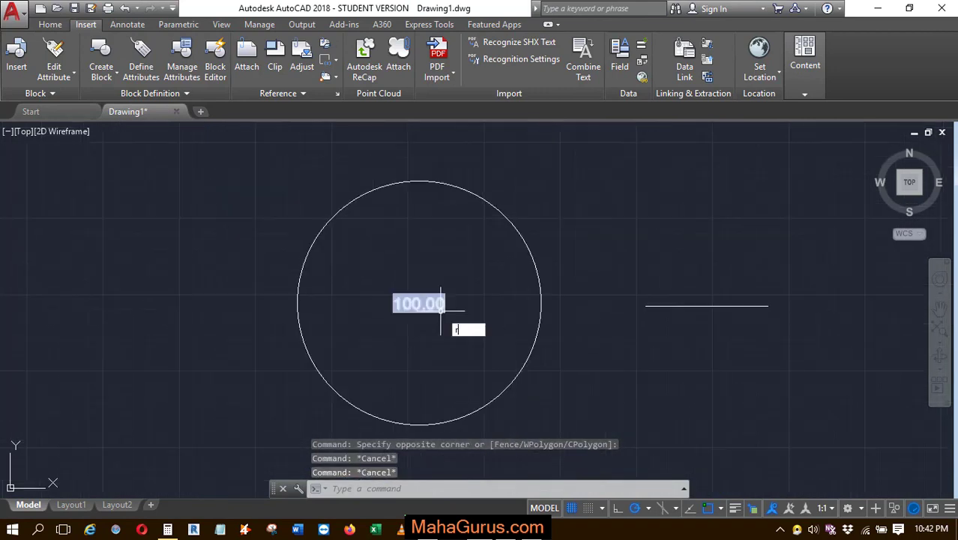
Run REGEN so the diameter label updates to 200.00
text(Re)
key(Return)
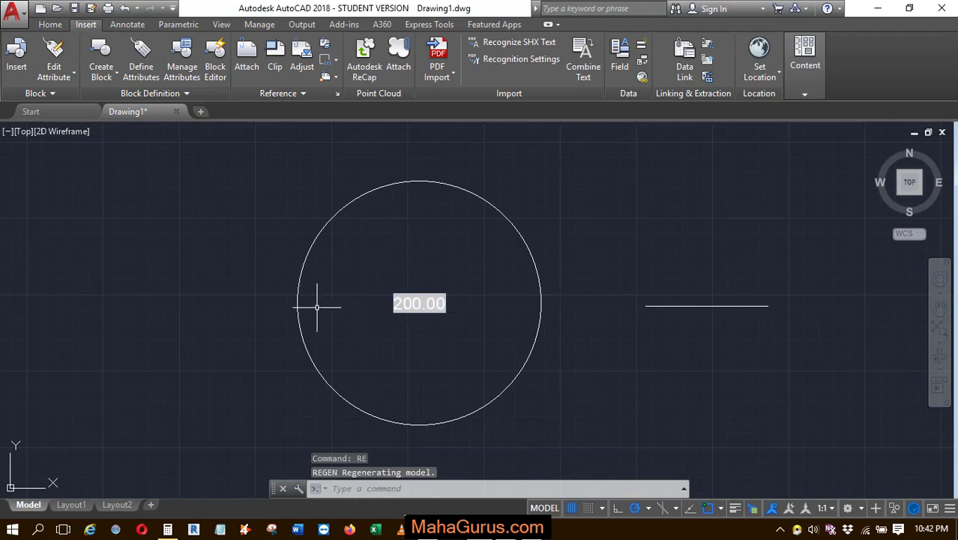
scroll(825, 315, up, 2)
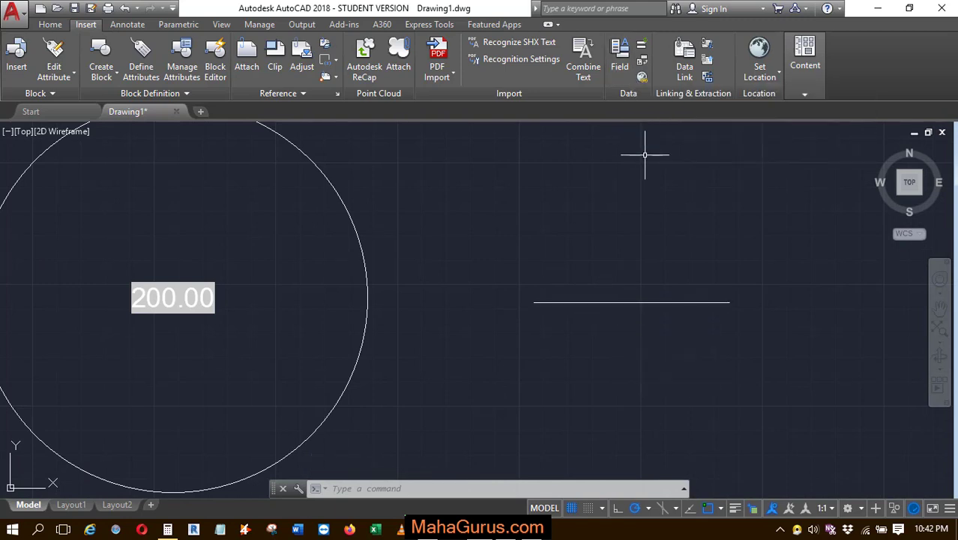
Start an Objects > Object field with the line as its source
text(FI)
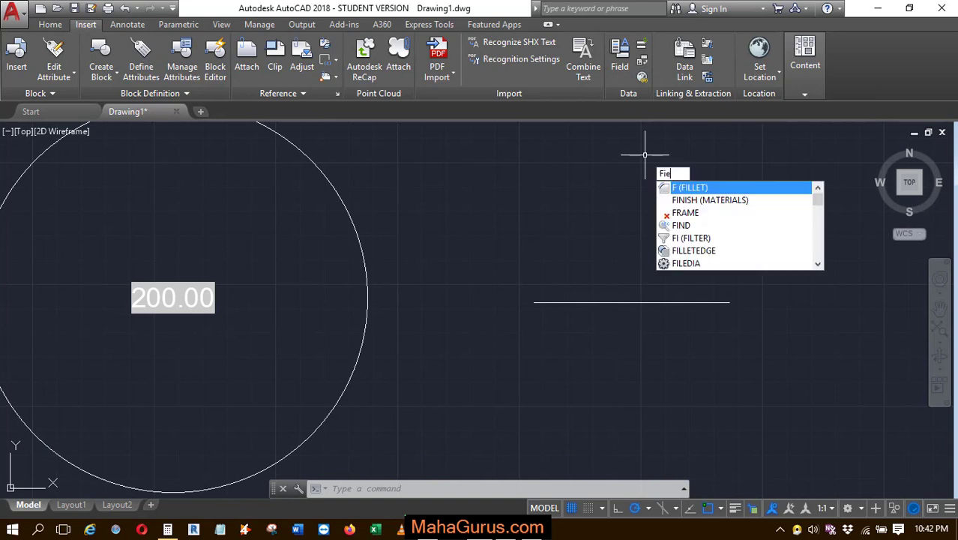
text(ELD)
key(Return)
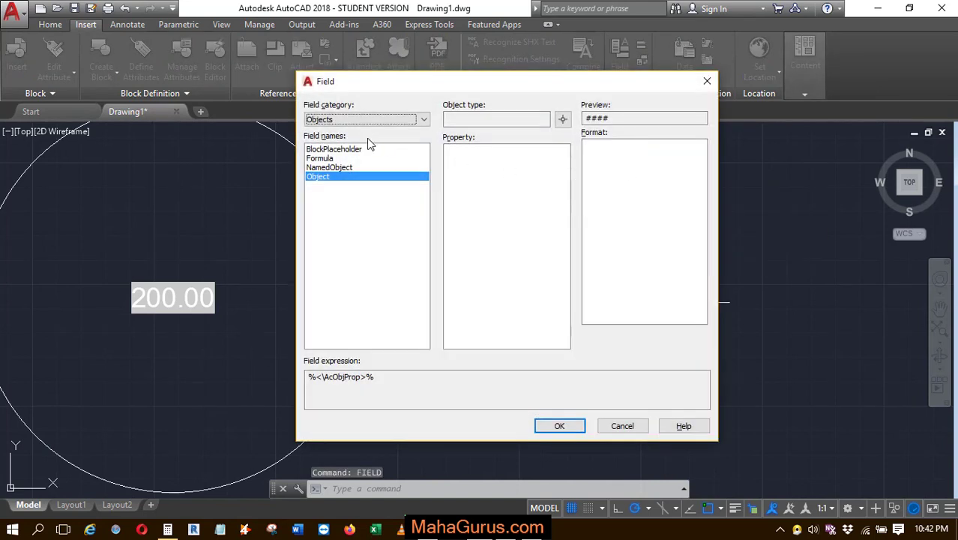
click(368, 120)
click(383, 169)
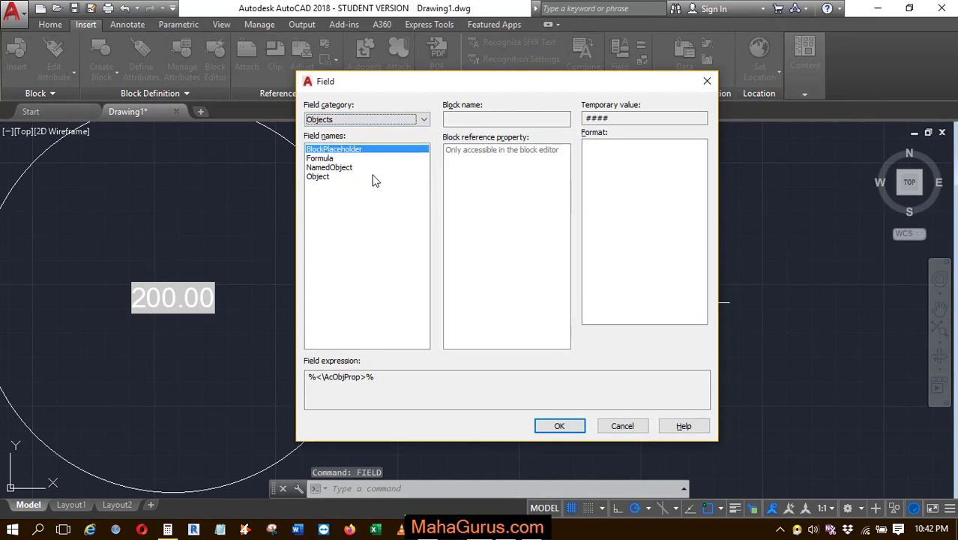
click(562, 120)
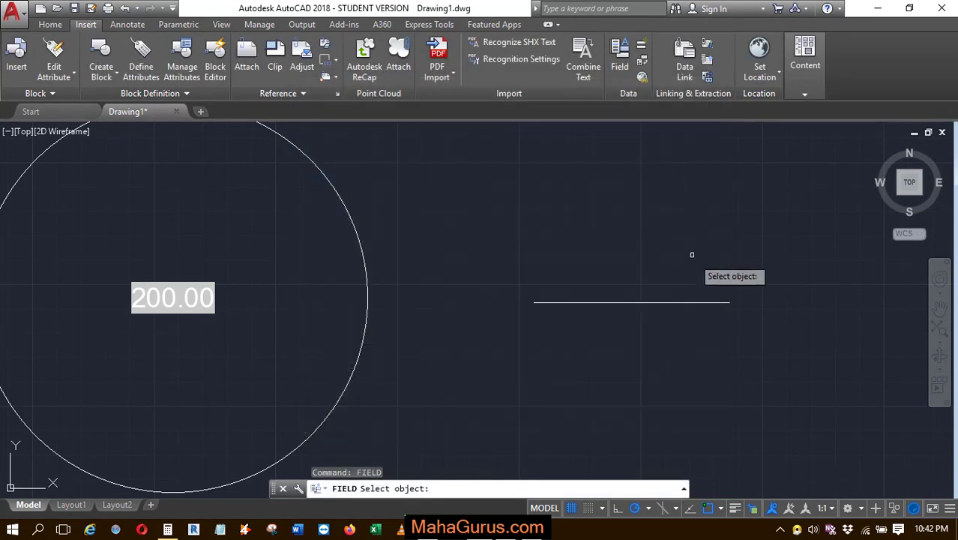
click(704, 301)
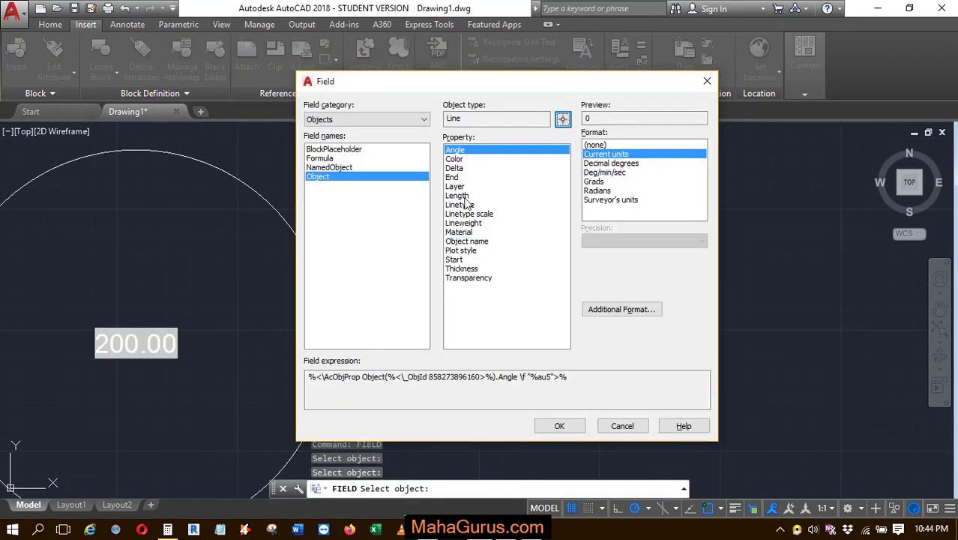
Set the field to the line's Length, Decimal format, 0.00 precision, and accept it
click(459, 195)
click(620, 164)
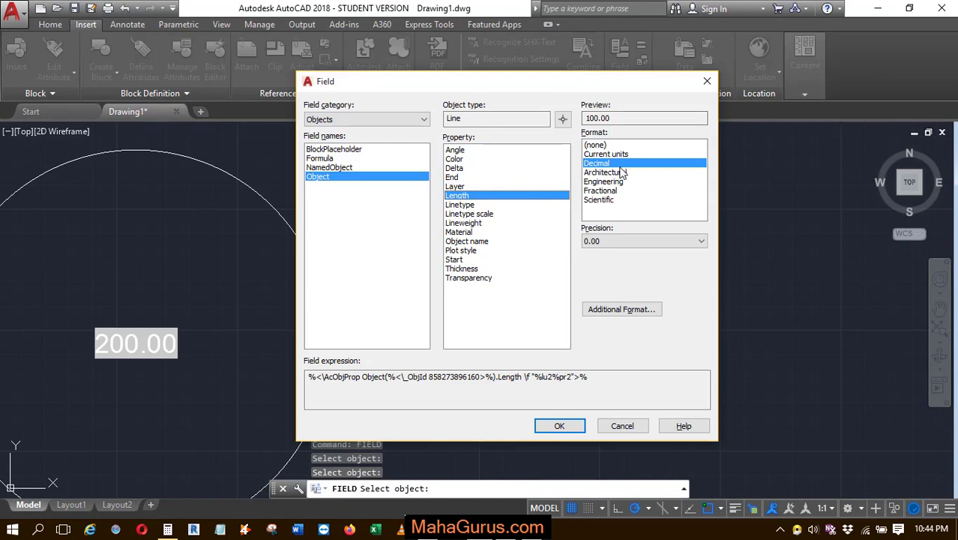
click(623, 241)
click(612, 280)
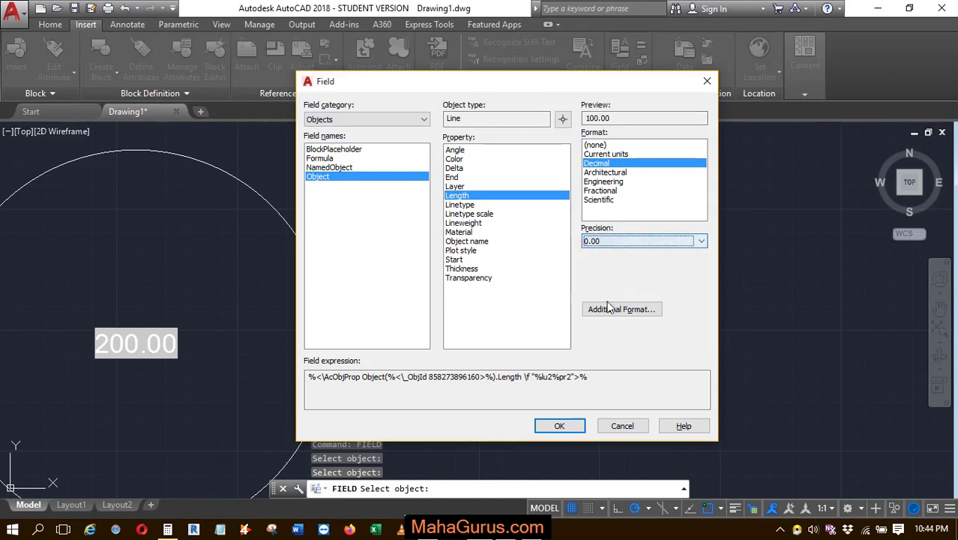
click(566, 423)
click(530, 489)
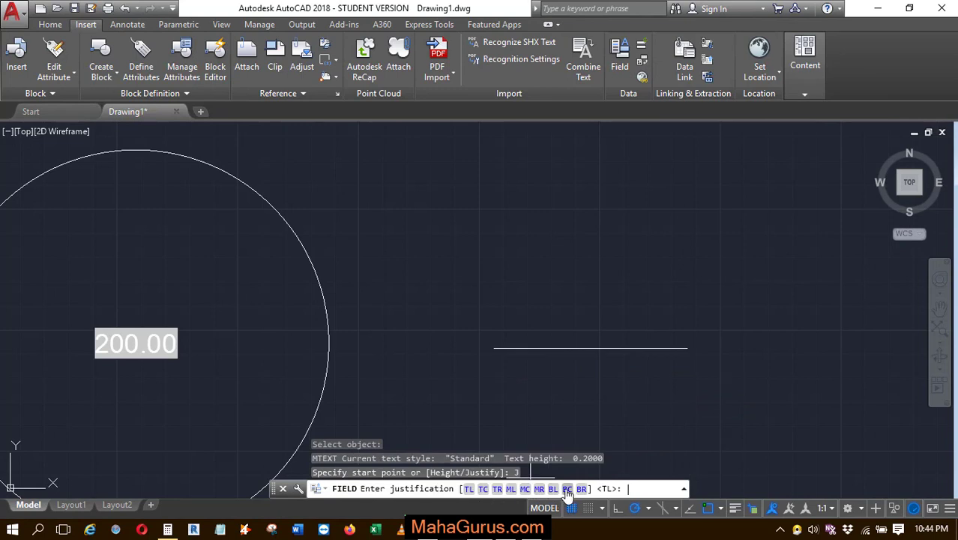
Place the 100.00 length label bottom-centre justified on the line
click(567, 489)
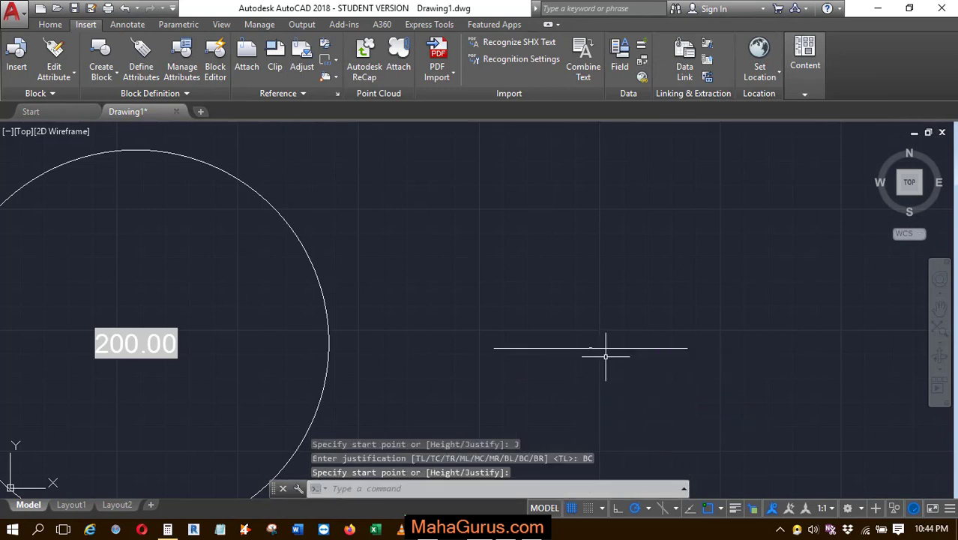
scroll(589, 346, up, 5)
scroll(324, 332, down, 5)
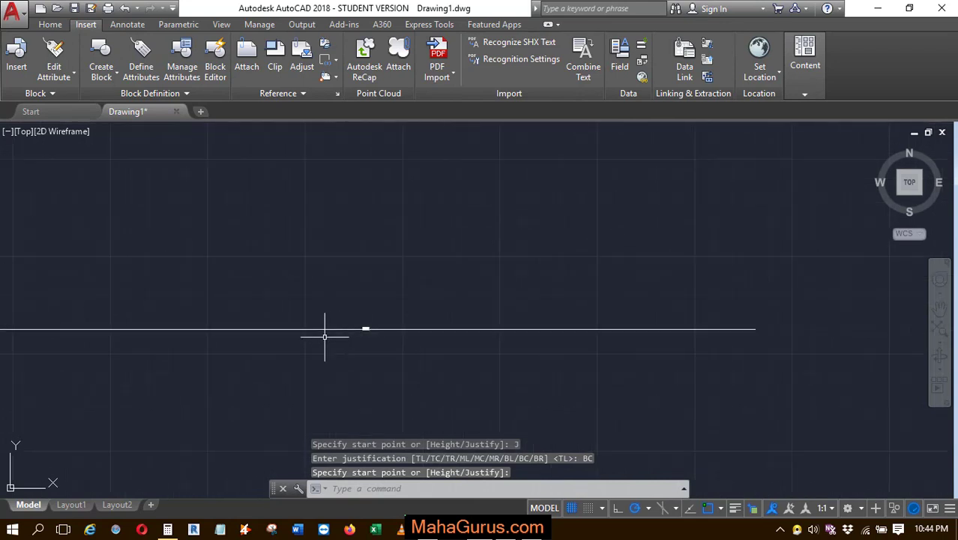
scroll(705, 335, up, 5)
key(Escape)
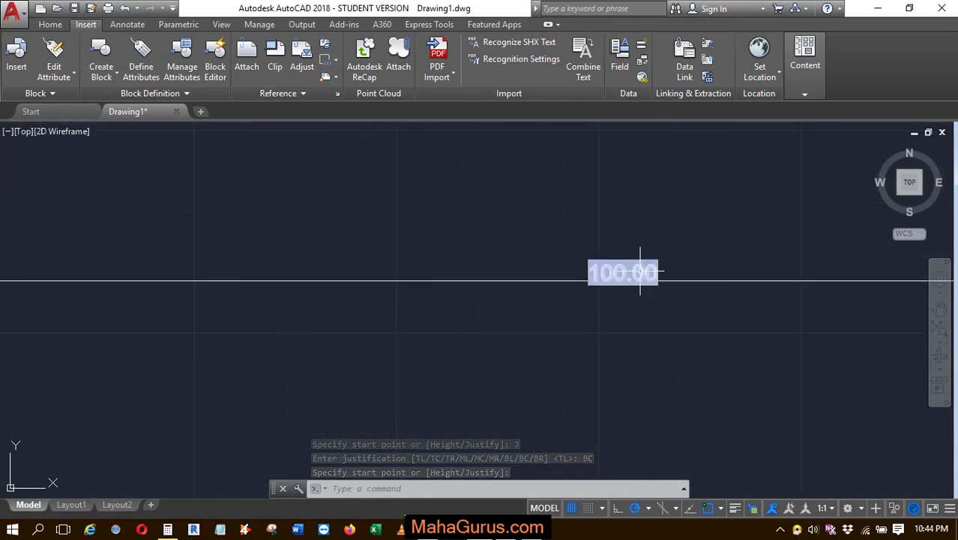
scroll(508, 315, down, 3)
Lengthen the line by 150 from its right end grip
click(517, 315)
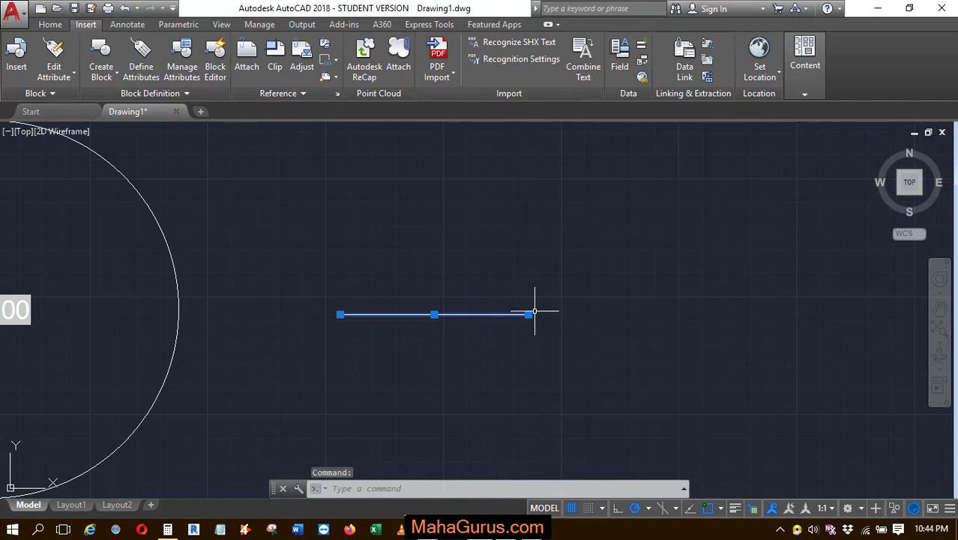
click(530, 314)
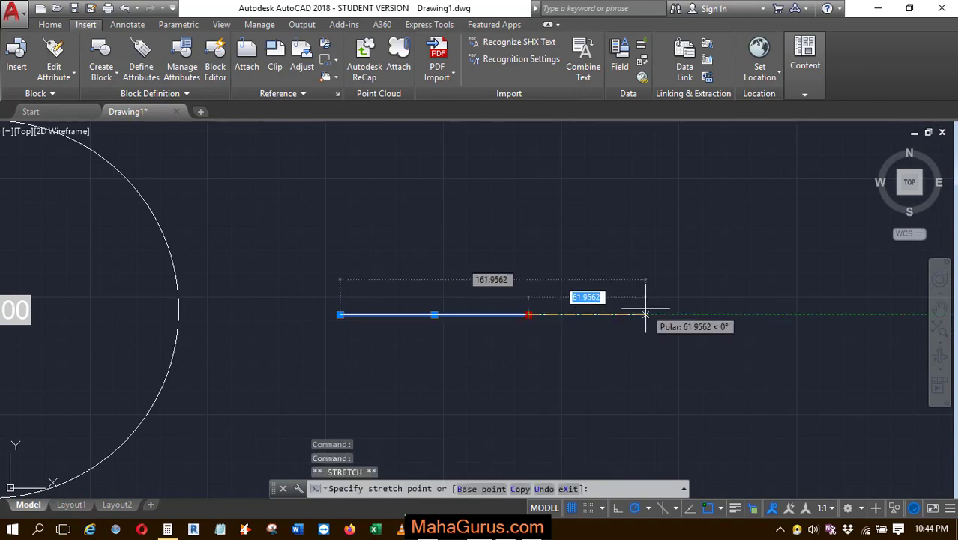
text(150)
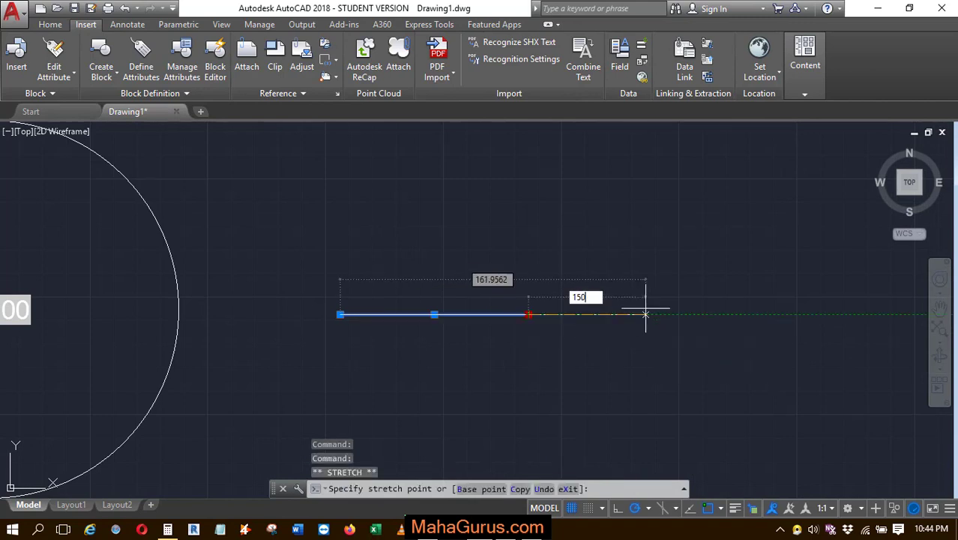
key(Return)
scroll(600, 325, up, 3)
key(Escape)
scroll(547, 369, up, 3)
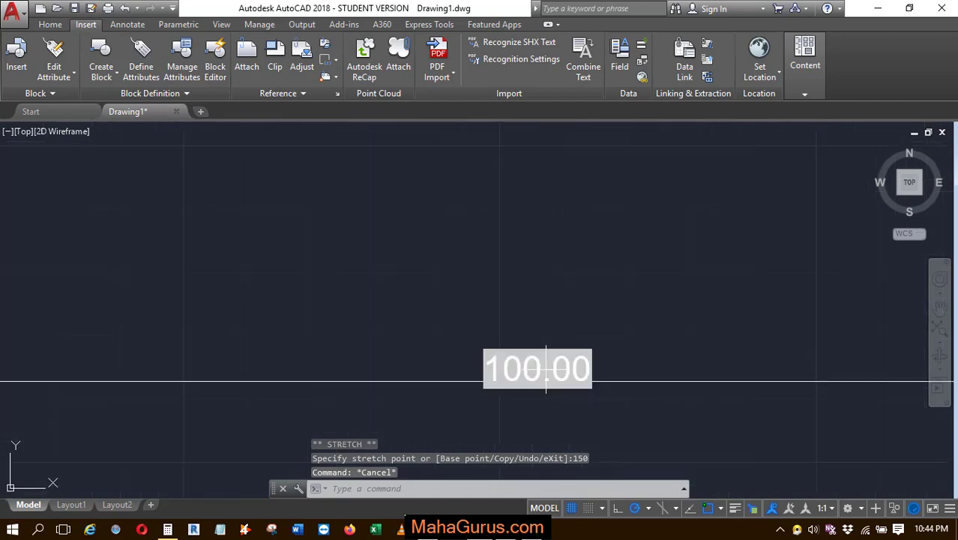
Set the length label's text height to 2
double_click(547, 369)
click(202, 61)
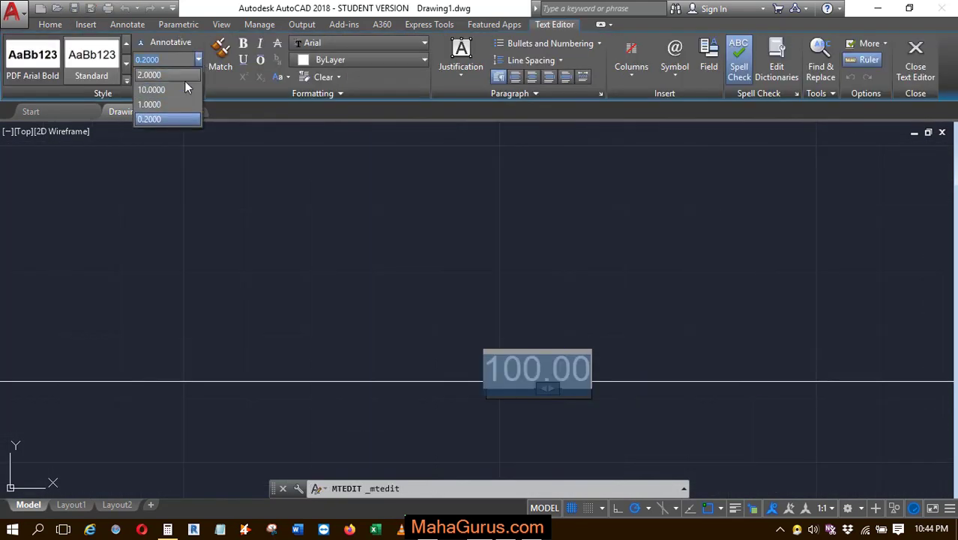
click(177, 76)
scroll(531, 188, down, 5)
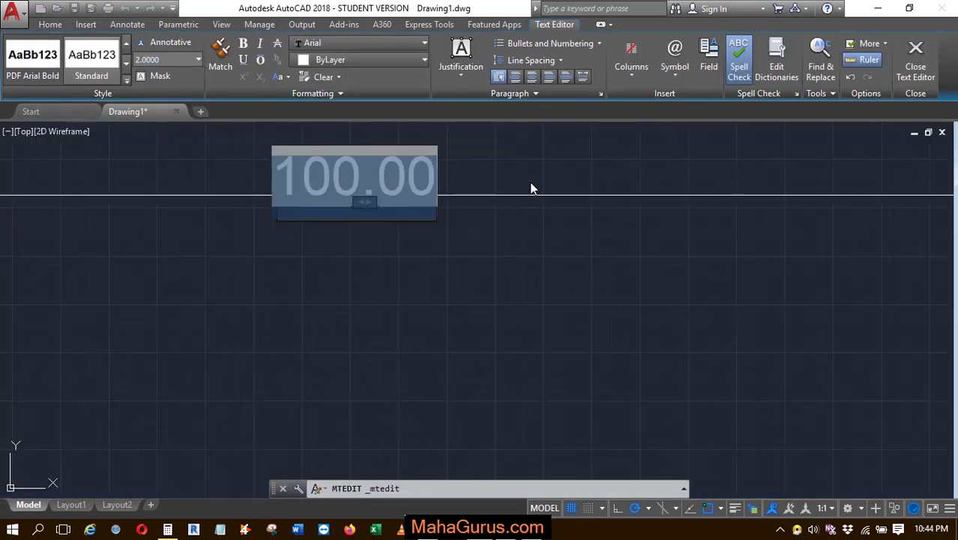
click(531, 188)
scroll(497, 231, down, 2)
Run REGEN so the line label reads 250.00, then zoom to show both labelled objects
scroll(428, 214, down, 2)
scroll(446, 222, down, 2)
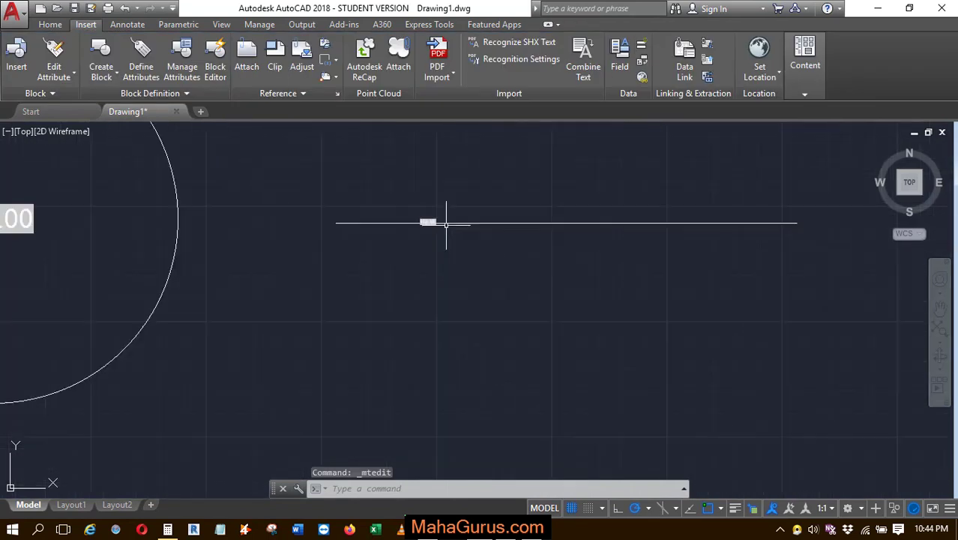
scroll(446, 223, up, 2)
scroll(353, 257, down, 2)
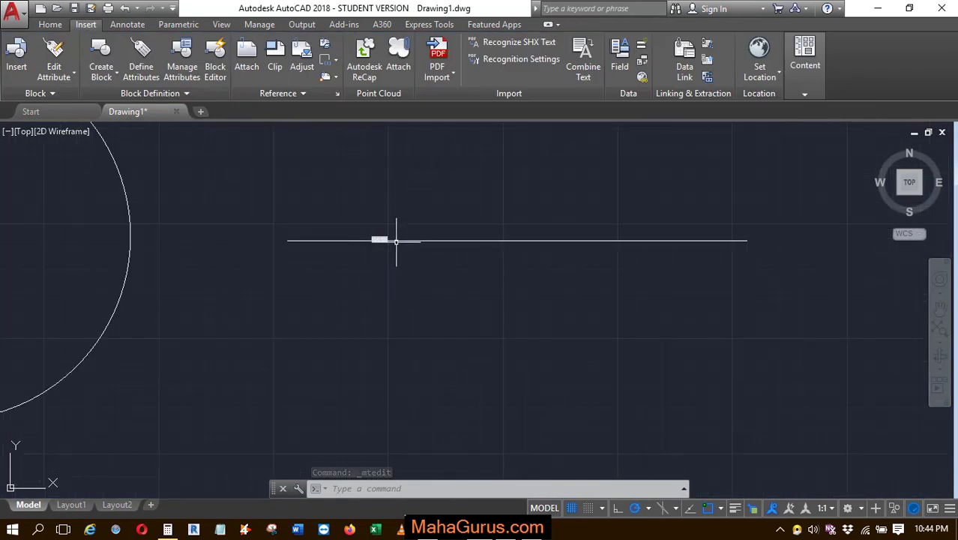
scroll(397, 241, up, 2)
scroll(380, 242, up, 2)
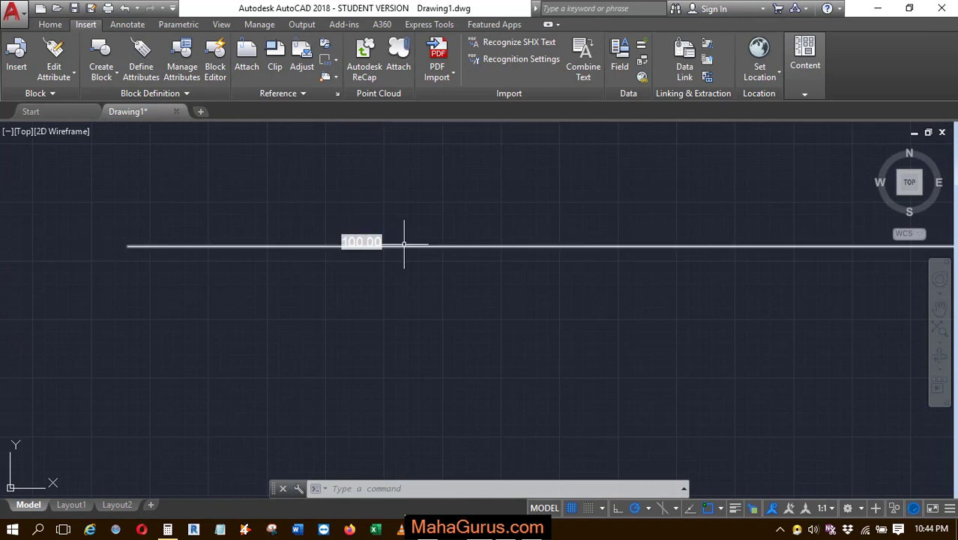
text(RE)
key(Return)
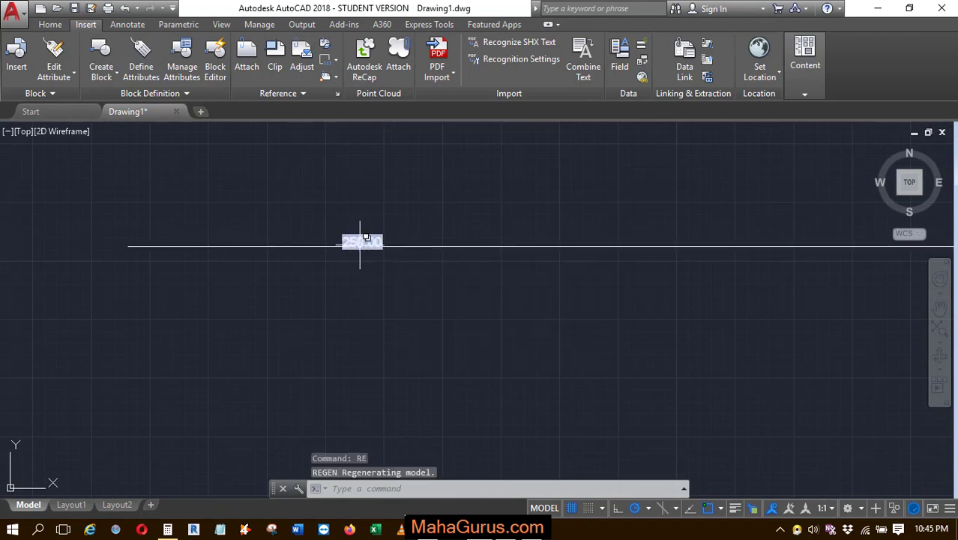
scroll(363, 240, down, 5)
scroll(385, 264, down, 2)
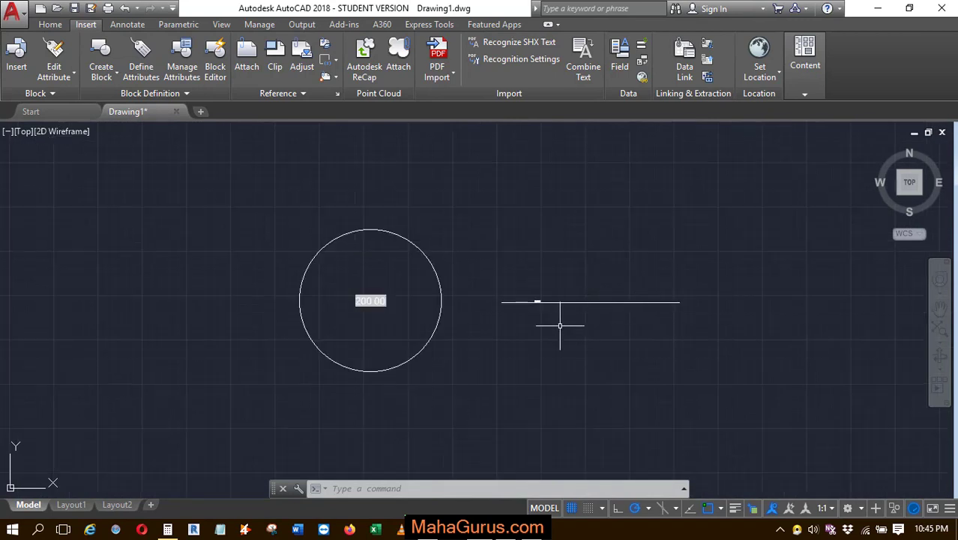
scroll(560, 325, up, 2)
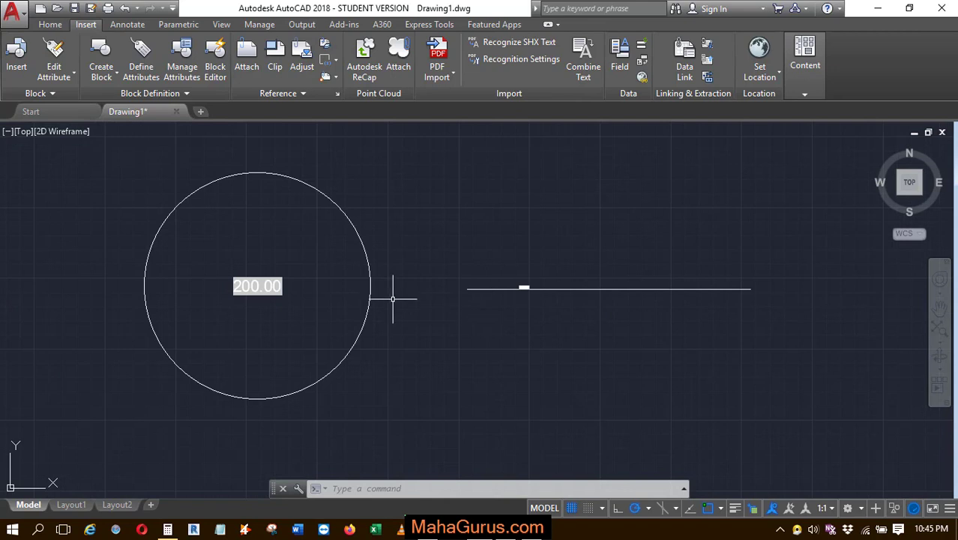